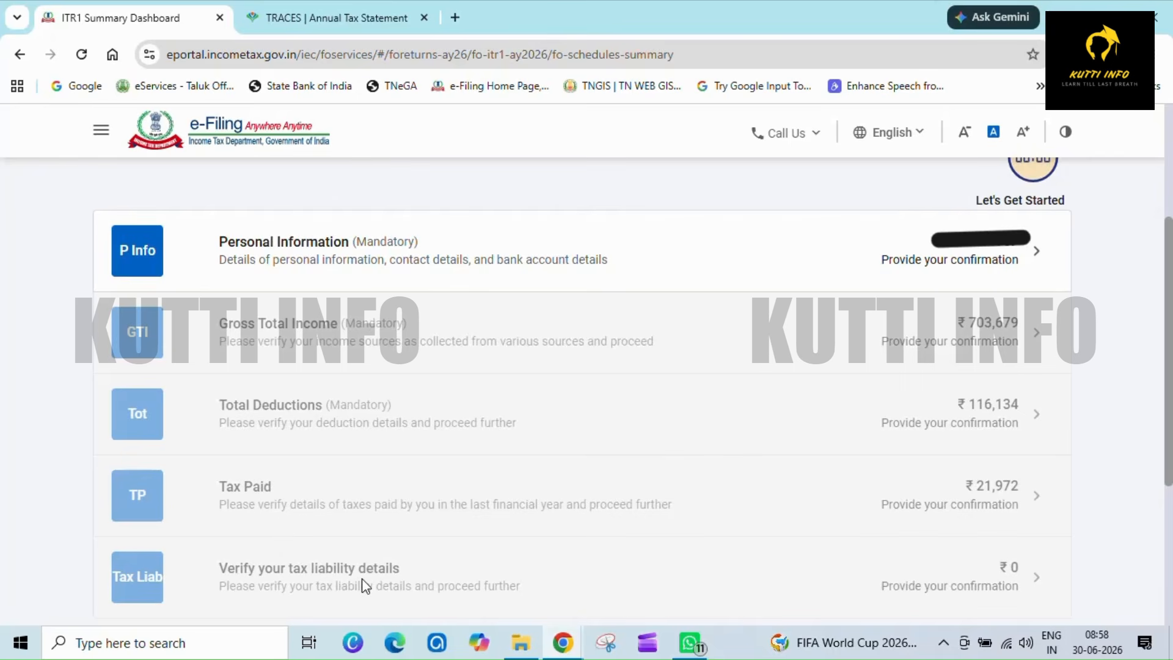
- Open Personal Information, edit the contact details and mark the secondary address as same as primary
left_click(347, 246)
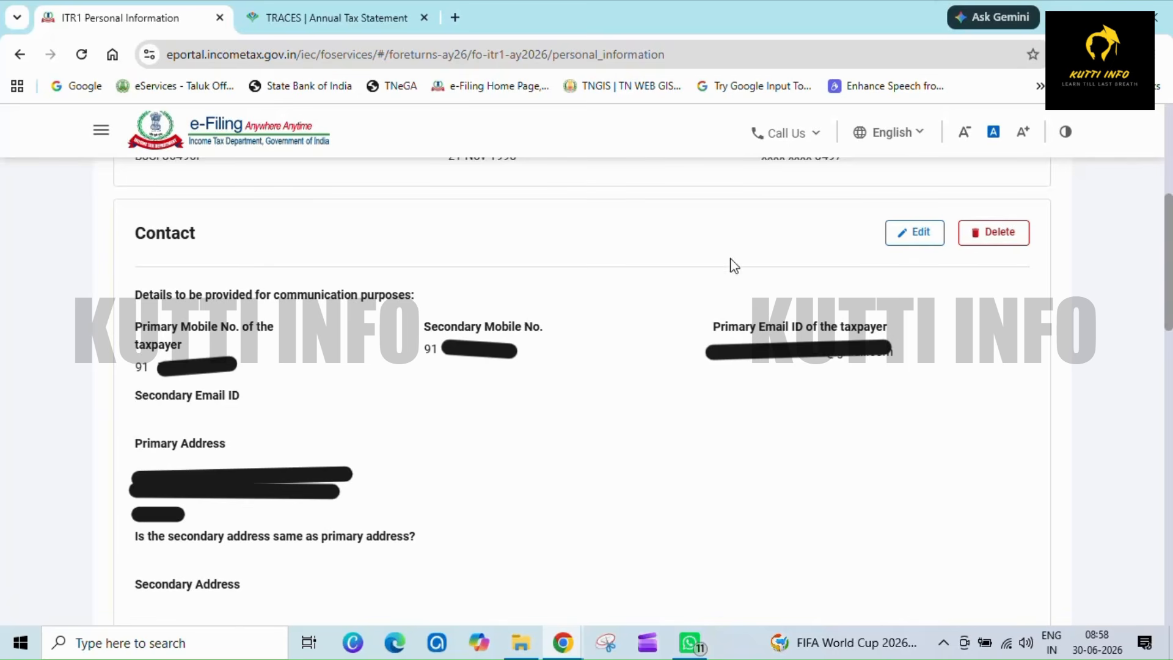
left_click(888, 234)
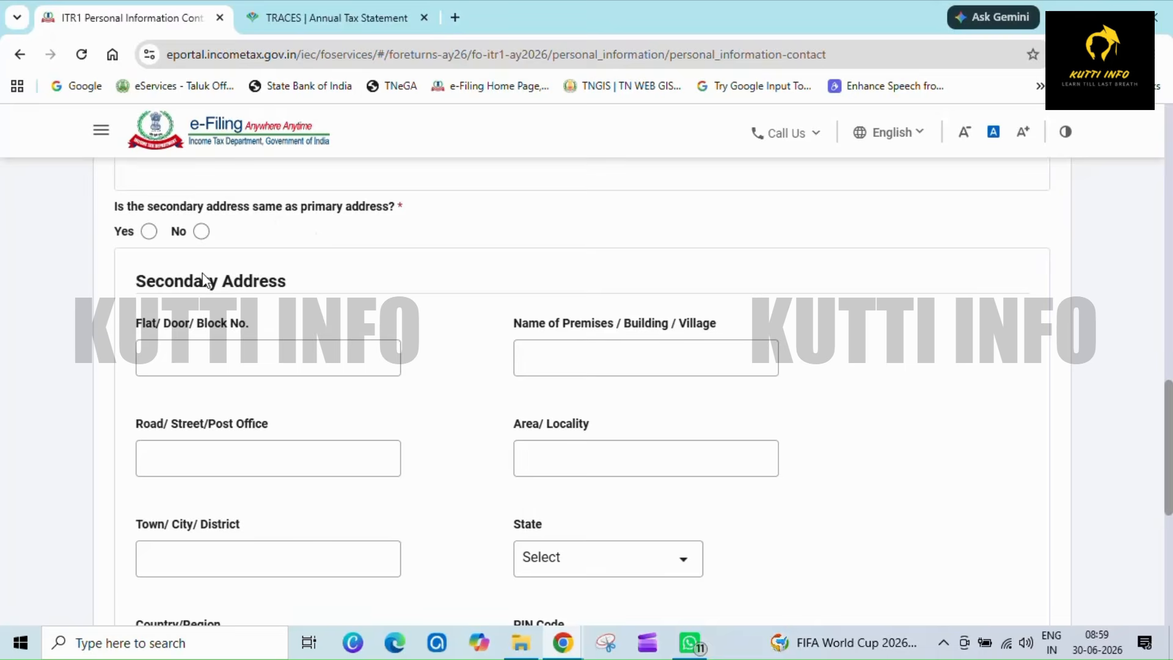
left_click(149, 231)
- Review the remaining personal information and bank details, then confirm the Personal Information section
scroll(163, 253, "down", 5)
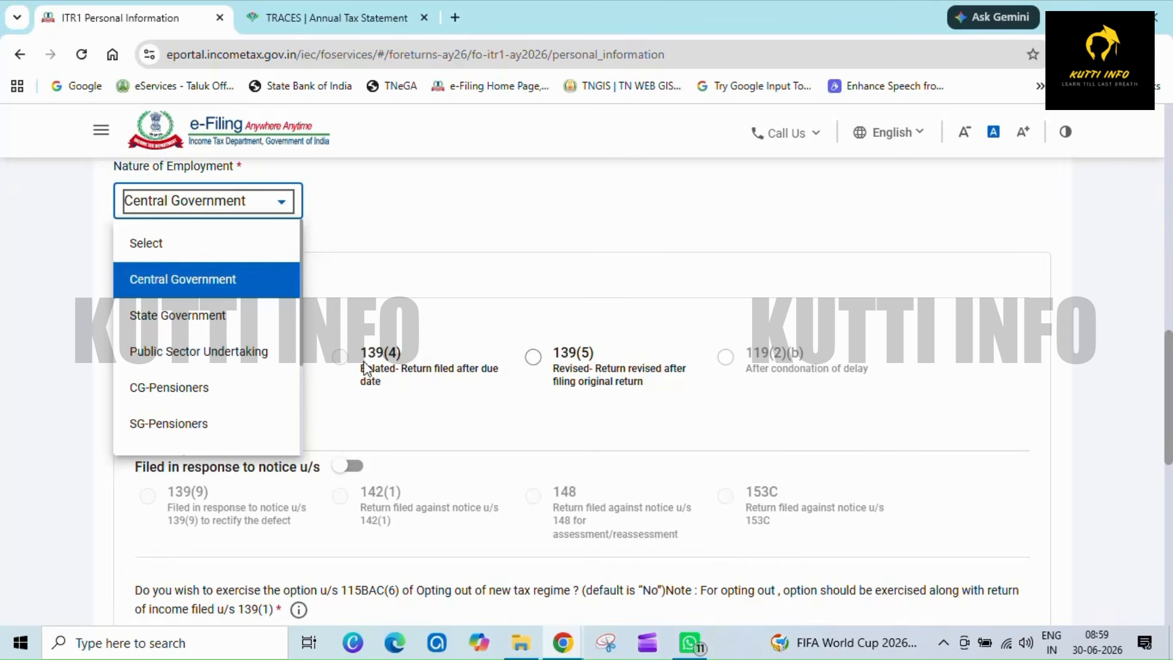
scroll(457, 423, "down", 5)
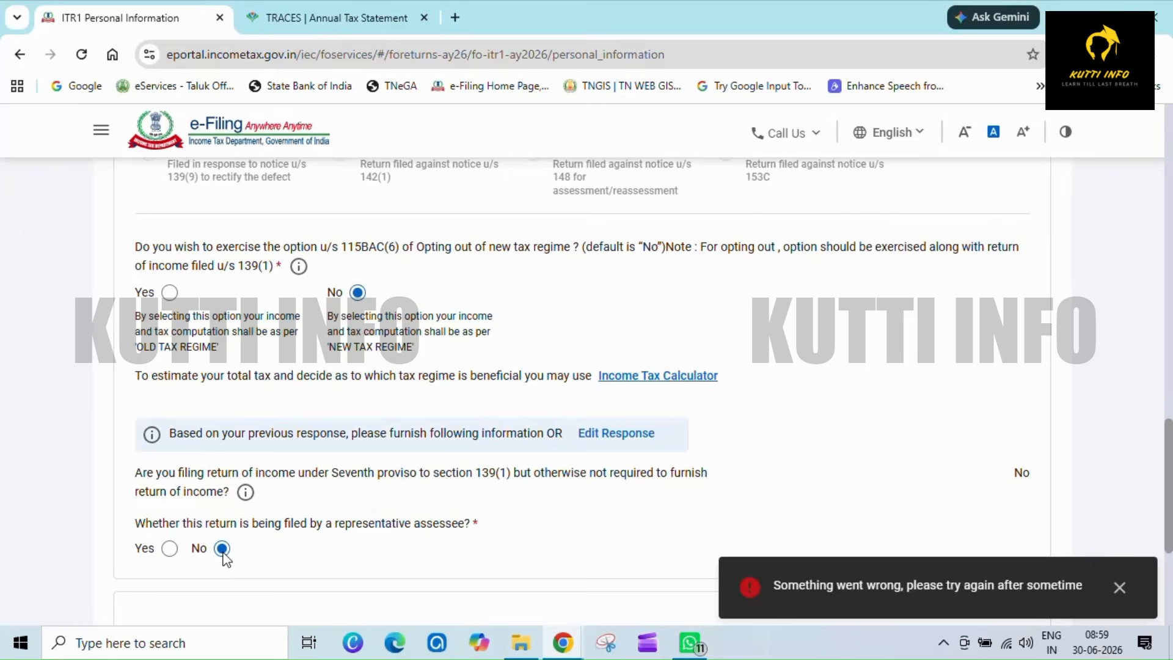
scroll(222, 548, "down", 6)
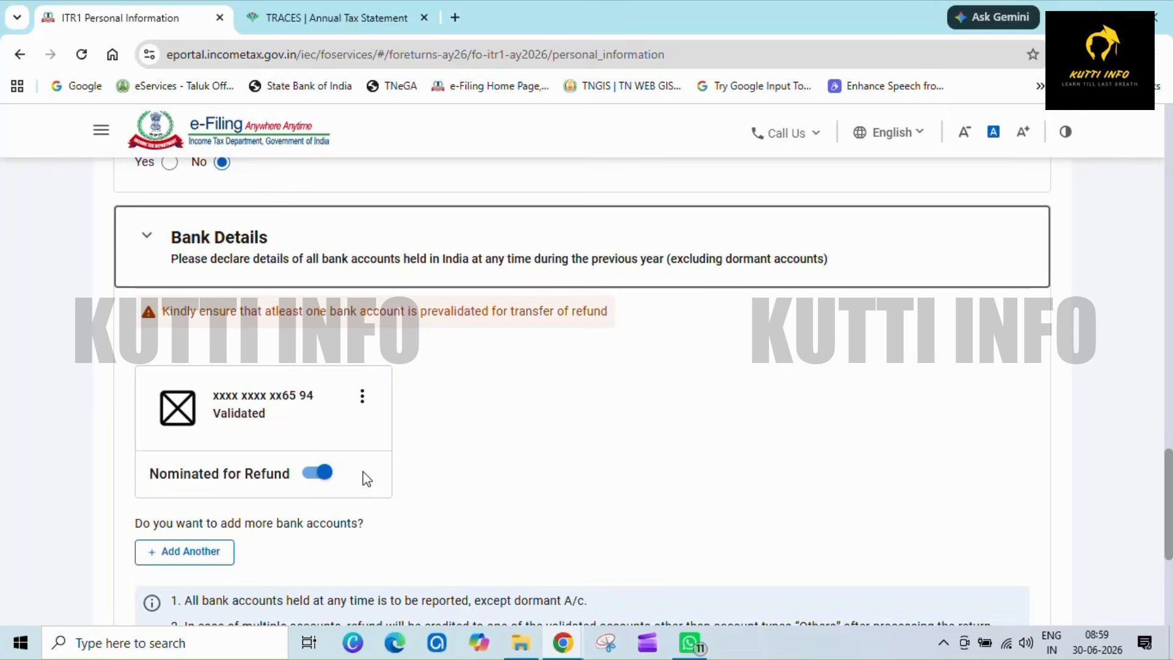
scroll(367, 478, "down", 5)
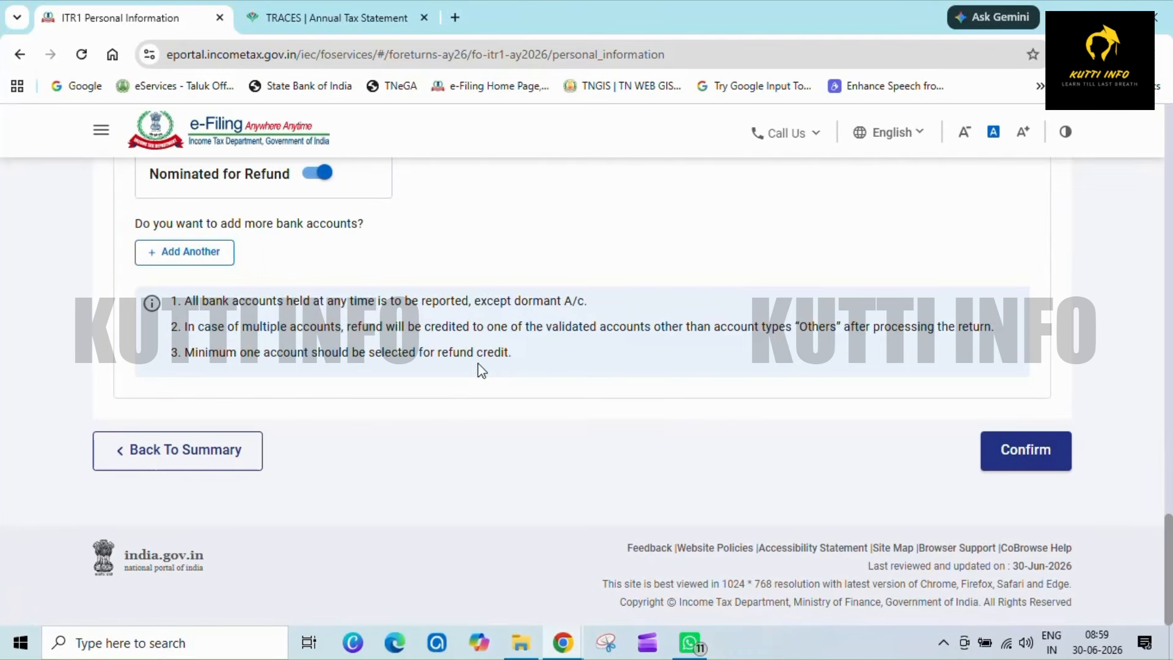
left_click(1047, 455)
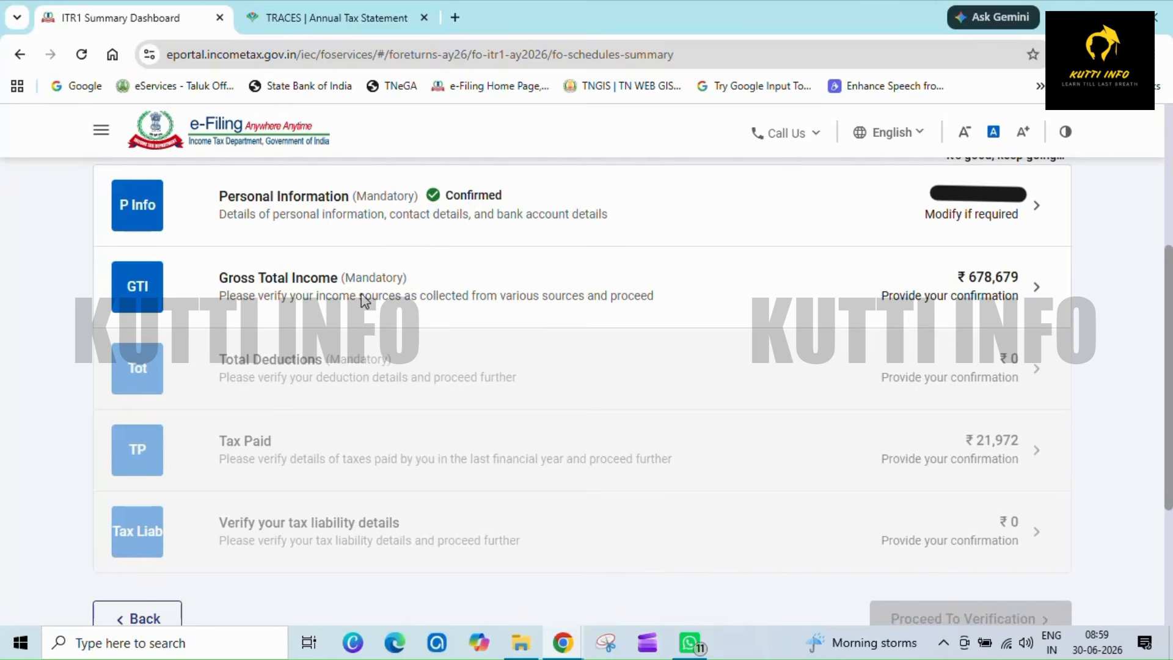
- Open Gross Total Income, review the income heads and confirm the section
left_click(429, 282)
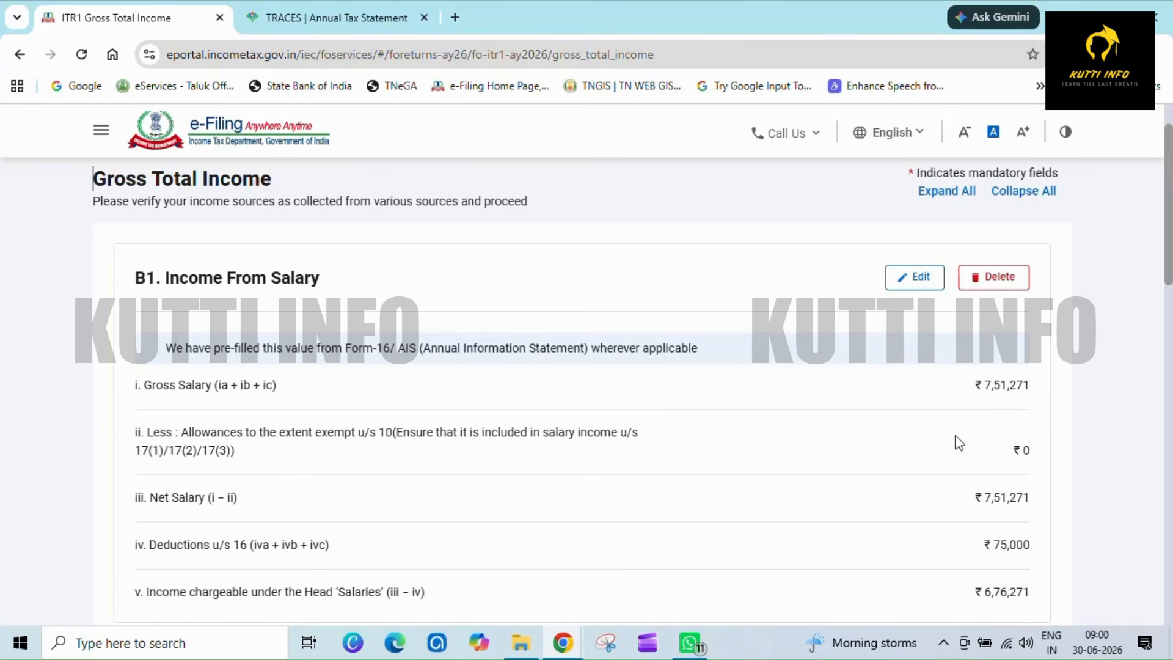
scroll(959, 442, "down", 8)
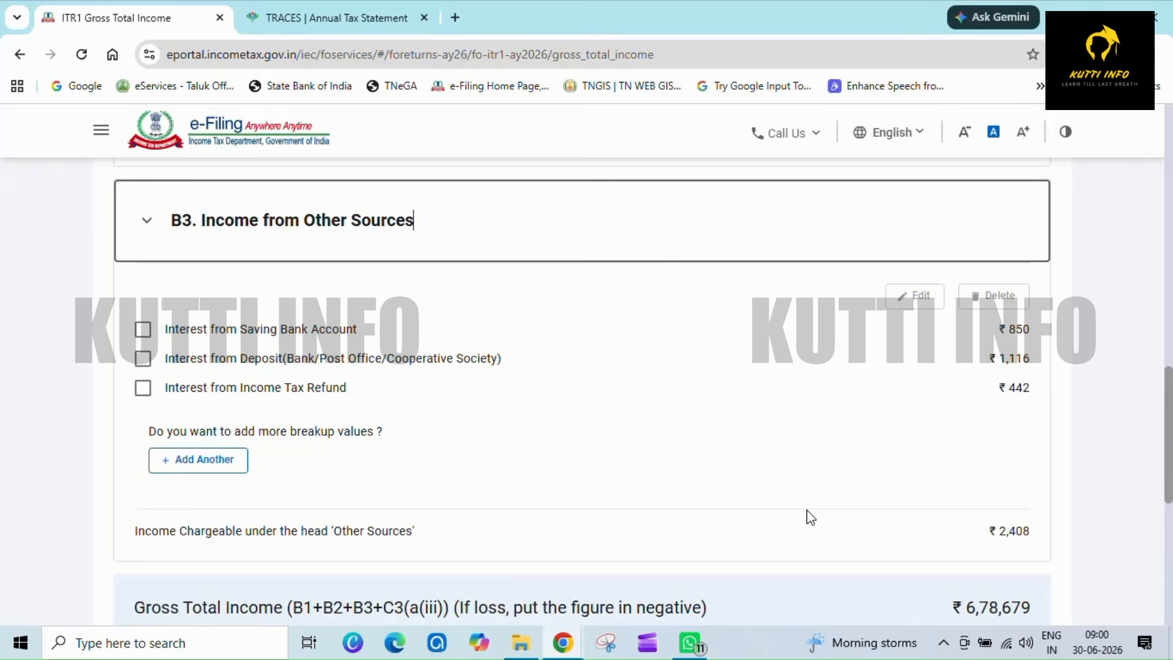
scroll(810, 516, "down", 6)
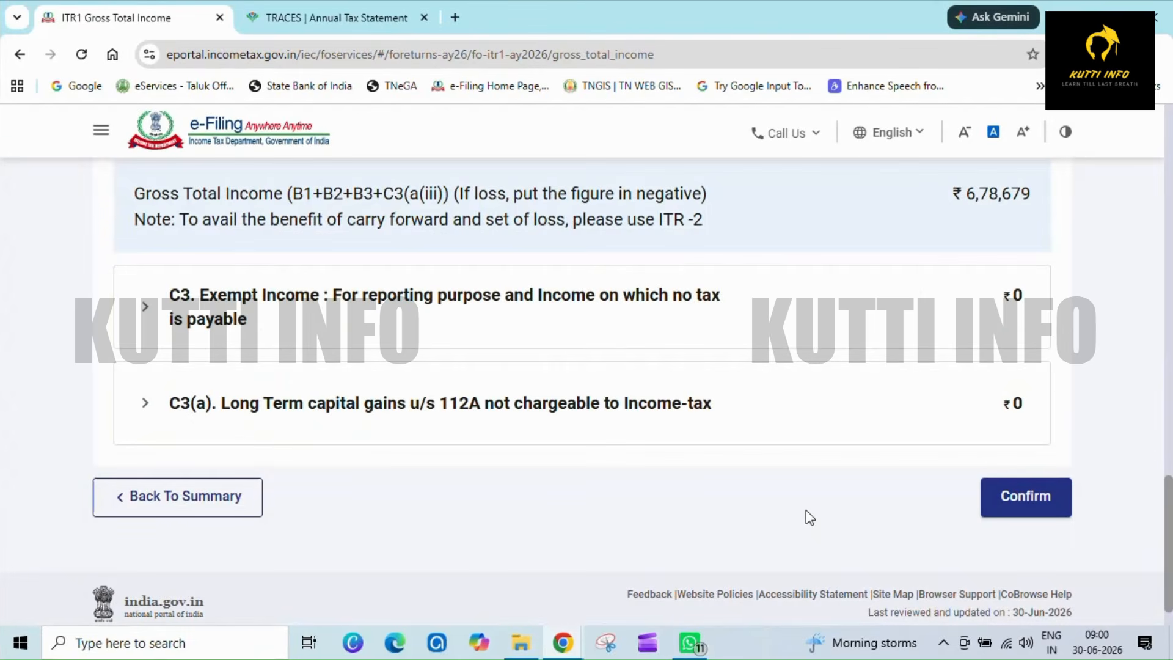
left_click(1025, 496)
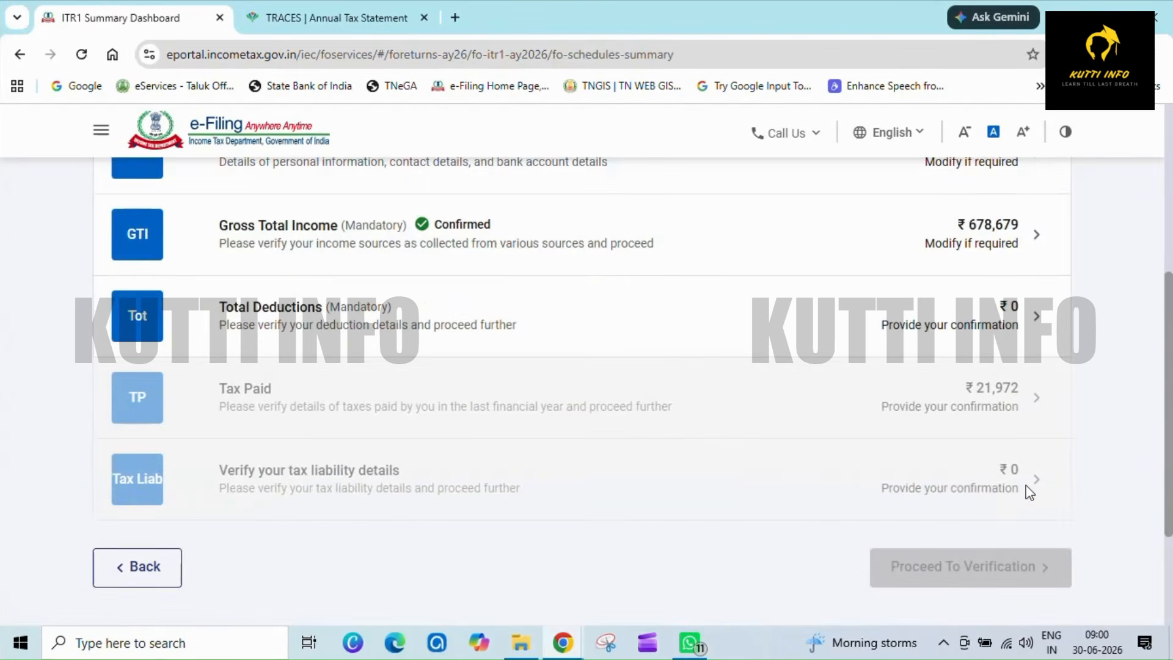
- Open Total Deductions, review the deduction entries and confirm the section
left_click(324, 325)
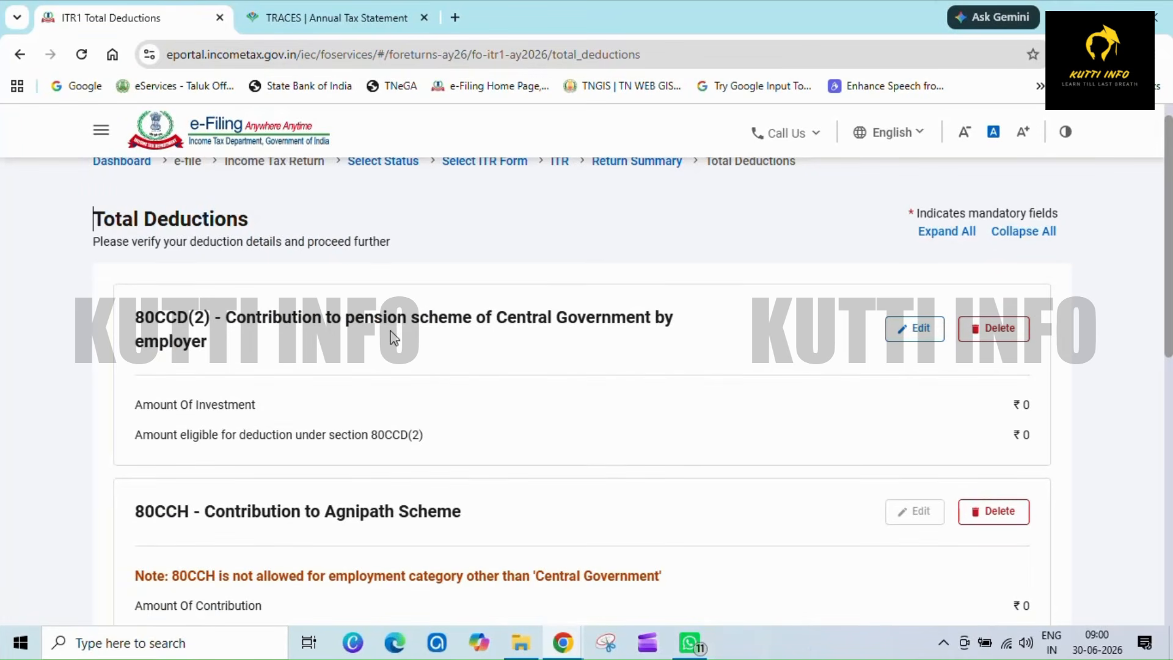
scroll(855, 365, "down", 5)
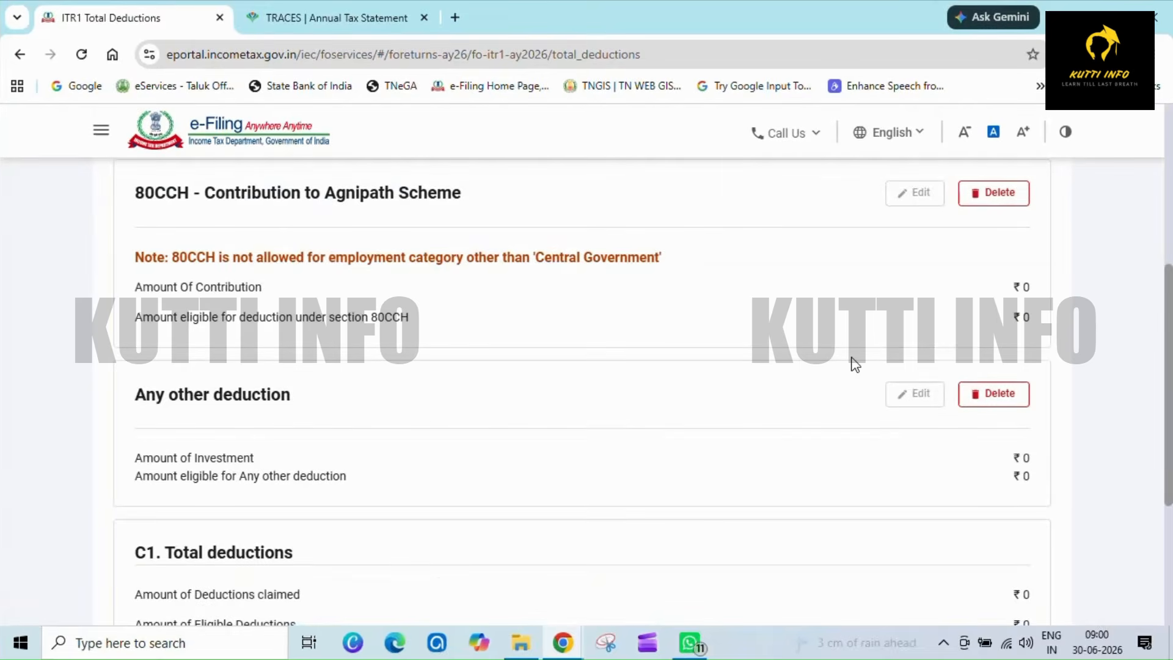
scroll(855, 365, "down", 4)
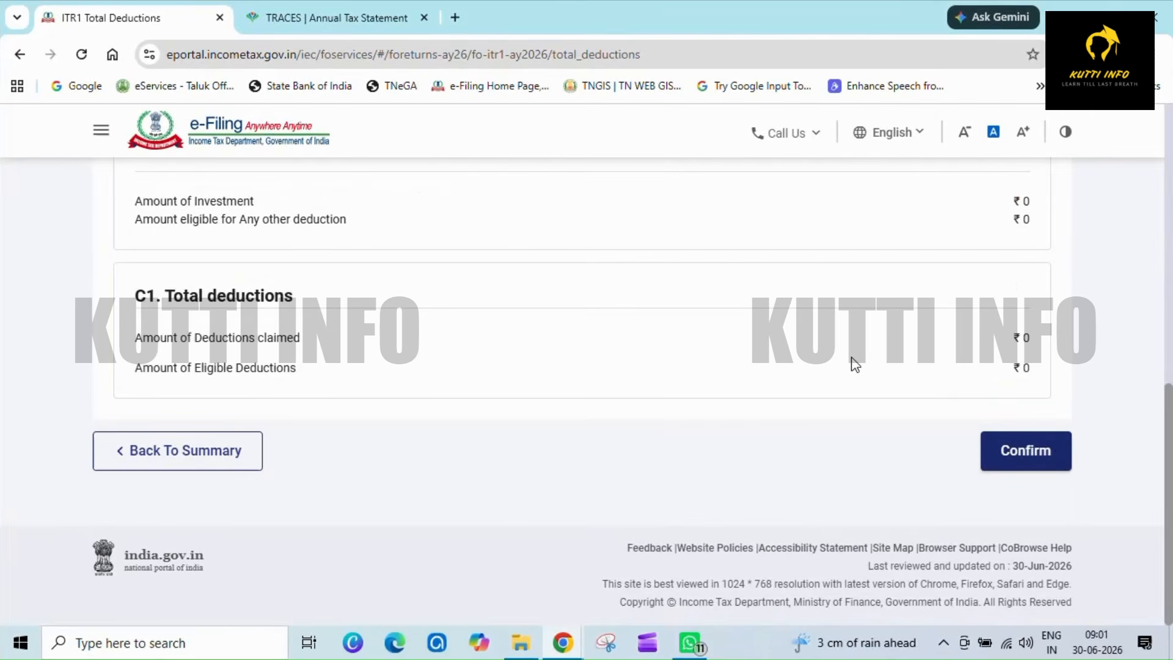
left_click(1059, 445)
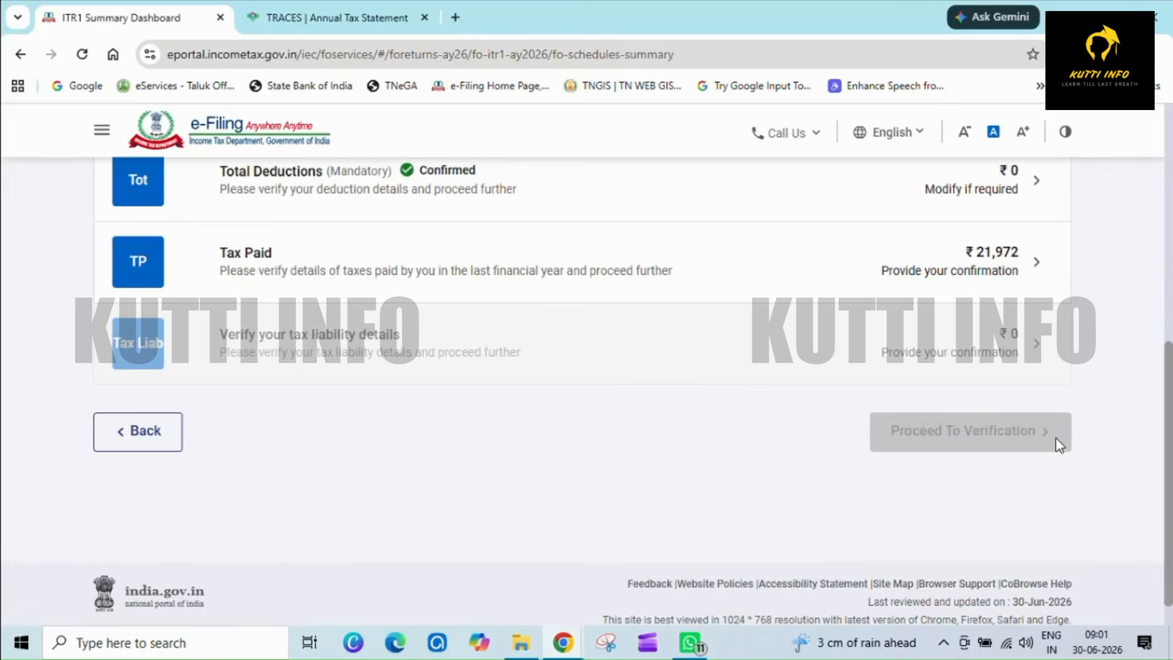
- Open Tax Paid, edit and save the Schedule TDS1 salary entry, and confirm the section
left_click(489, 267)
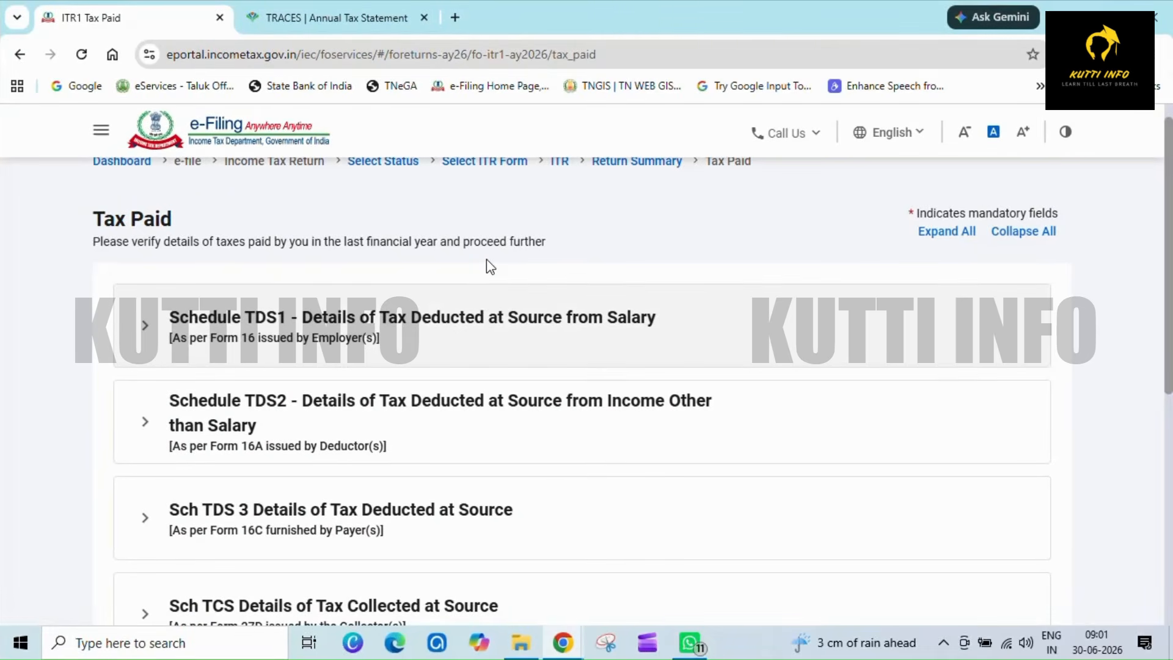
left_click(379, 342)
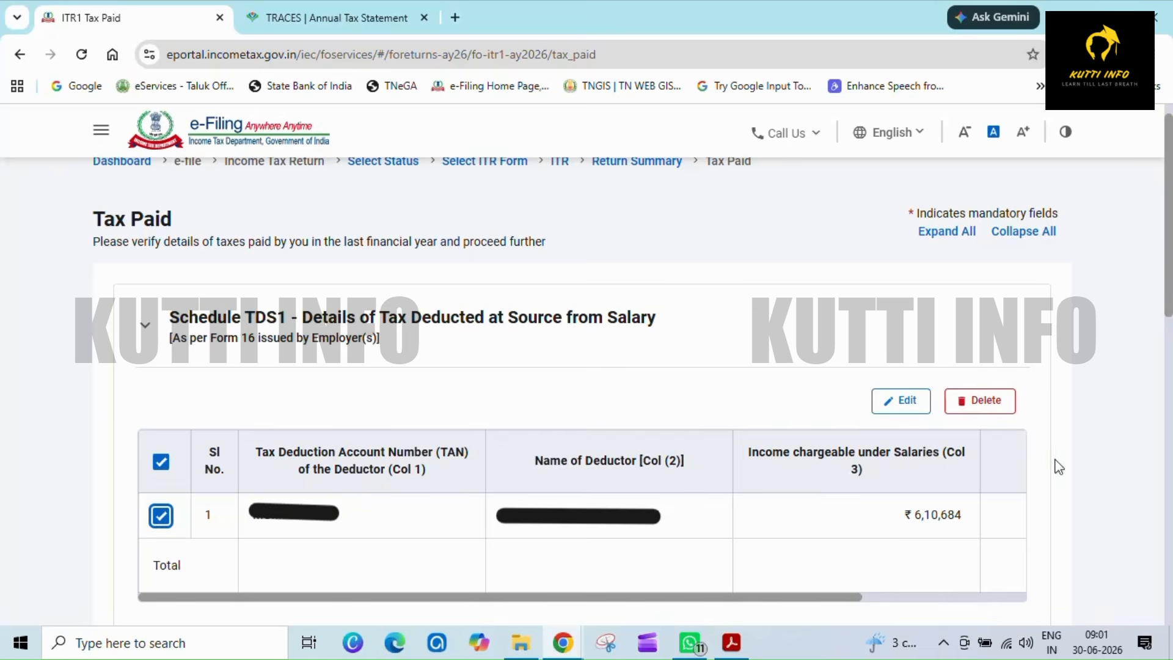
left_click(914, 408)
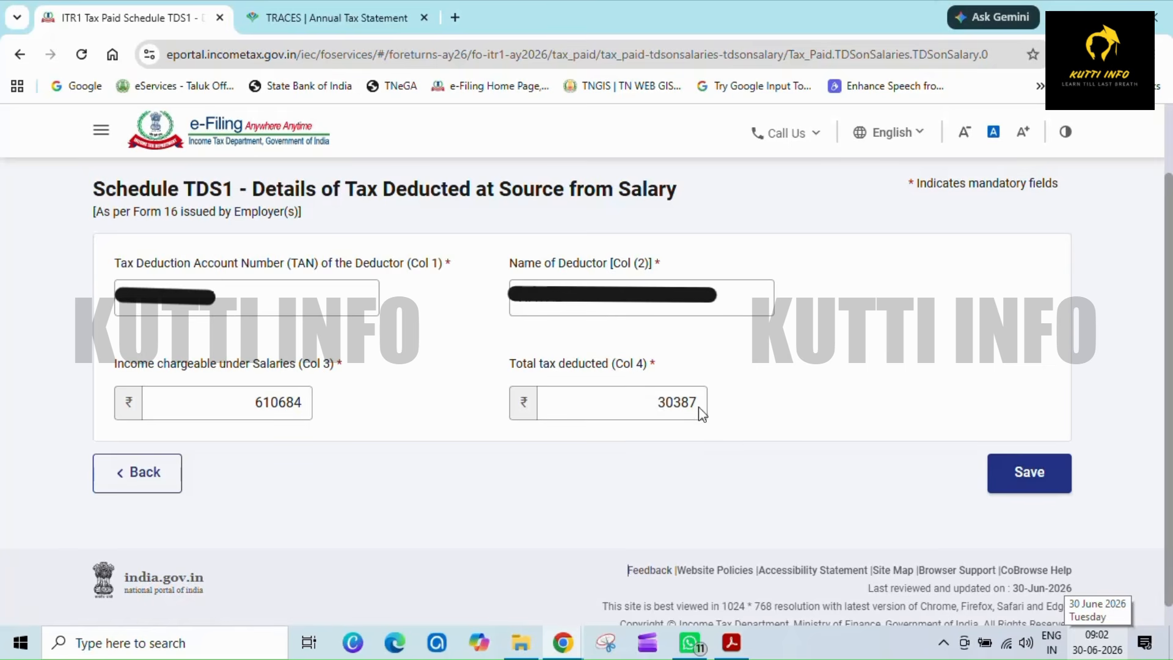
left_click(1052, 488)
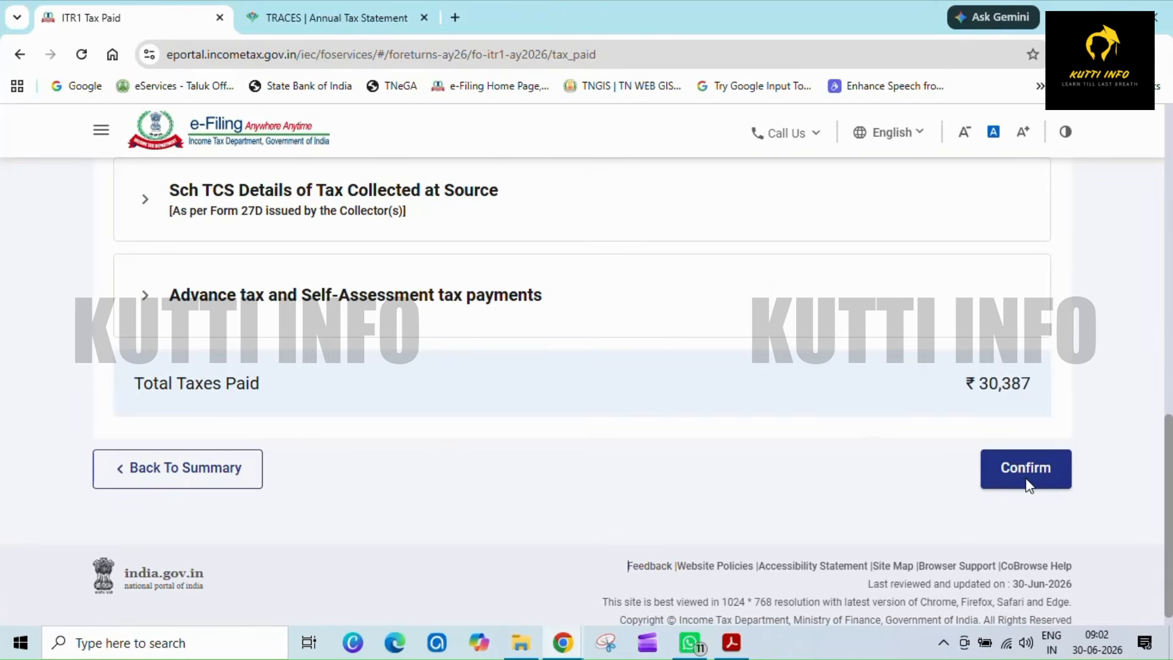
left_click(1027, 482)
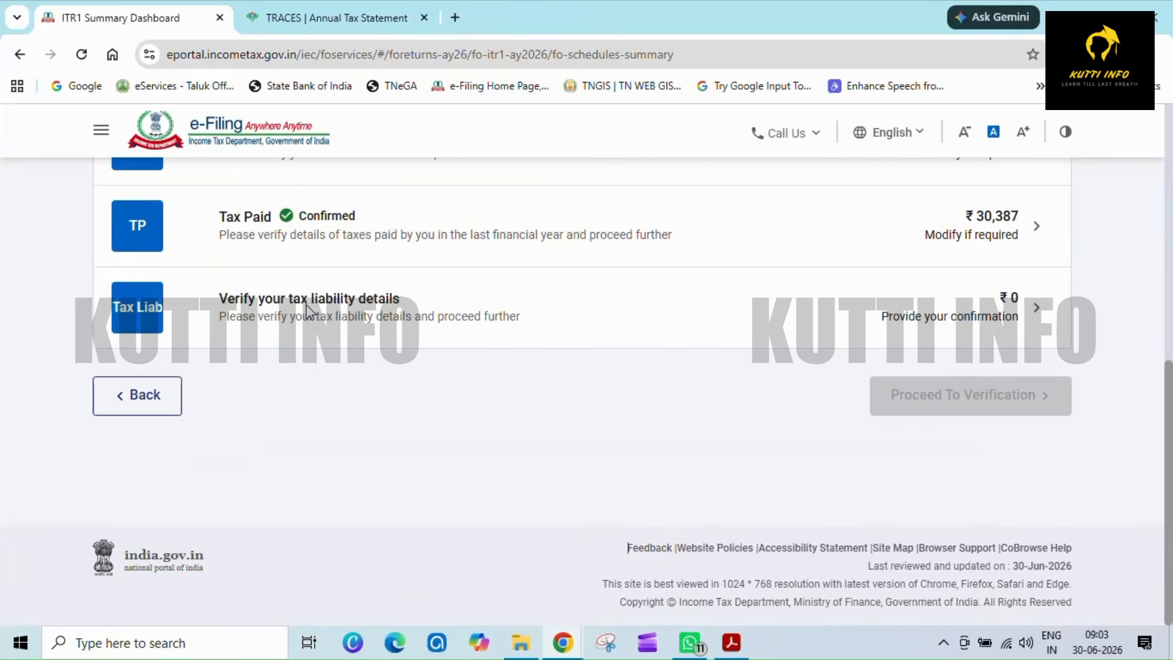
- Open the tax liability details, review the computation and confirm them
left_click(425, 312)
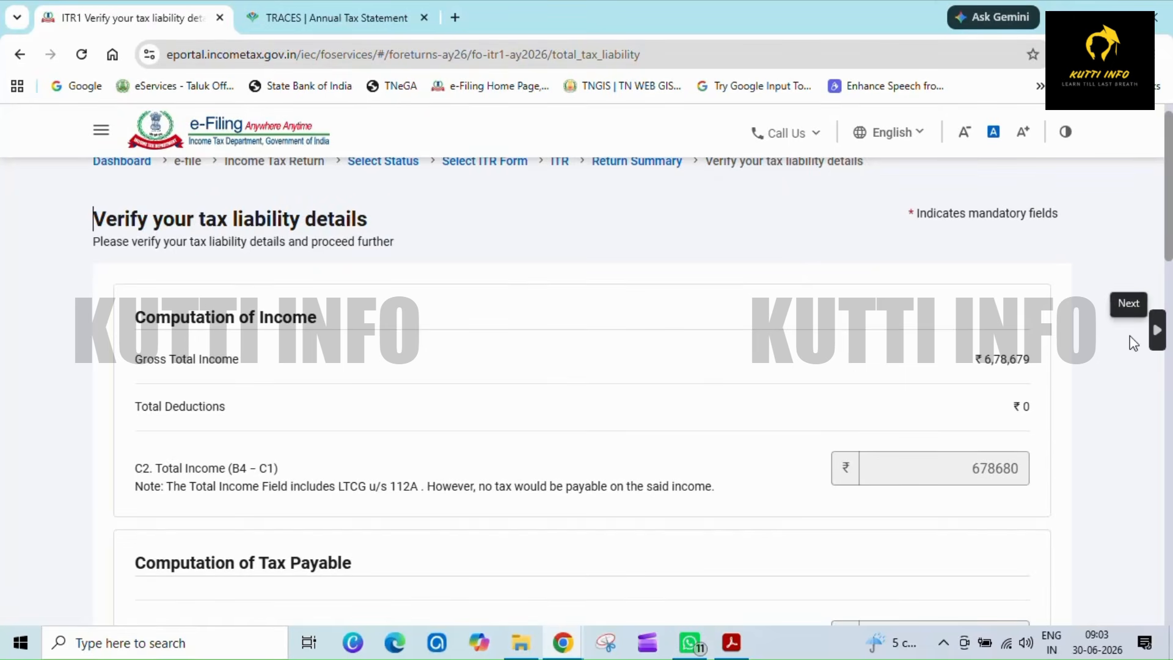
scroll(1131, 340, "down", 15)
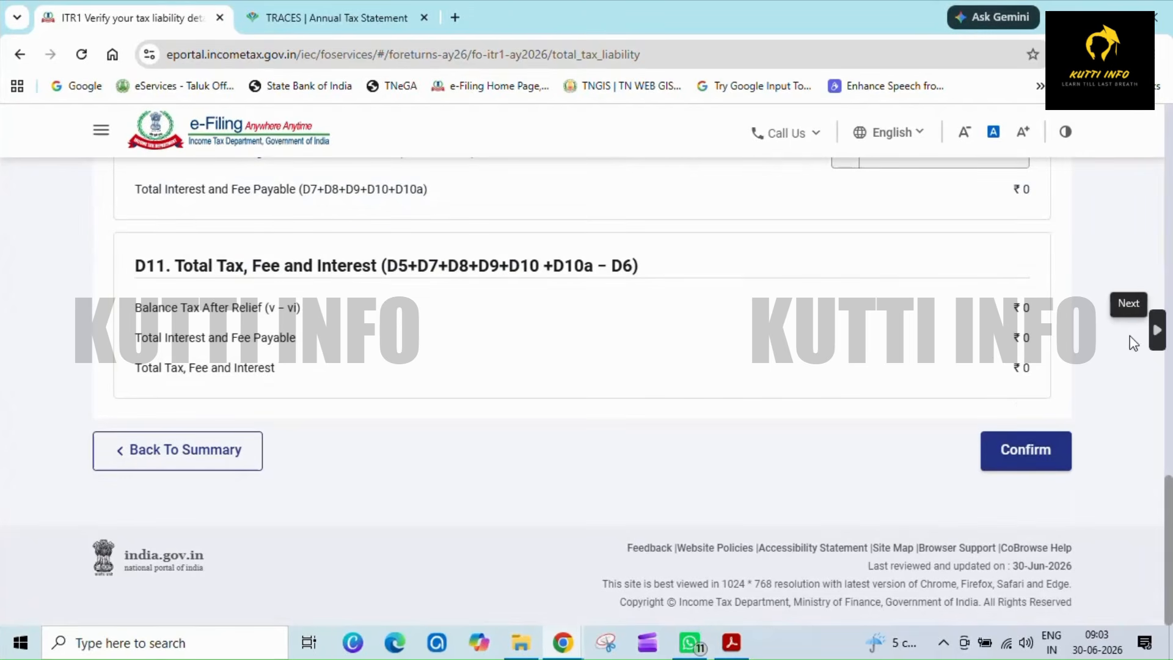
left_click(1024, 452)
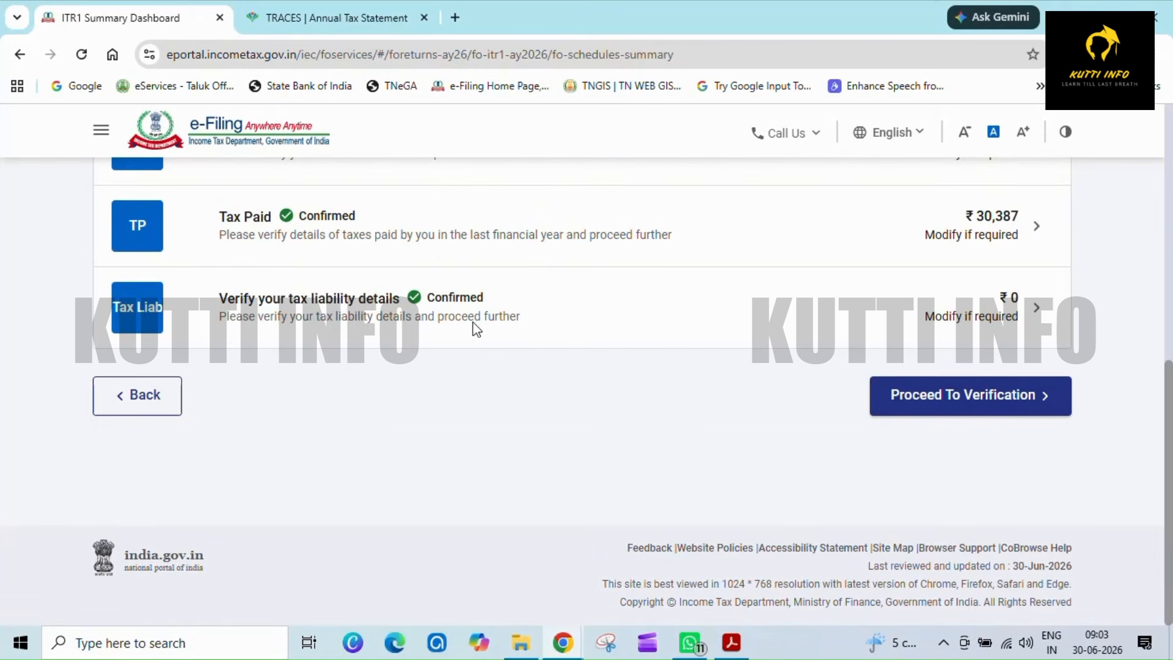
- Proceed to verification, review the tax summary and continue to preview and submit the return
left_click(919, 394)
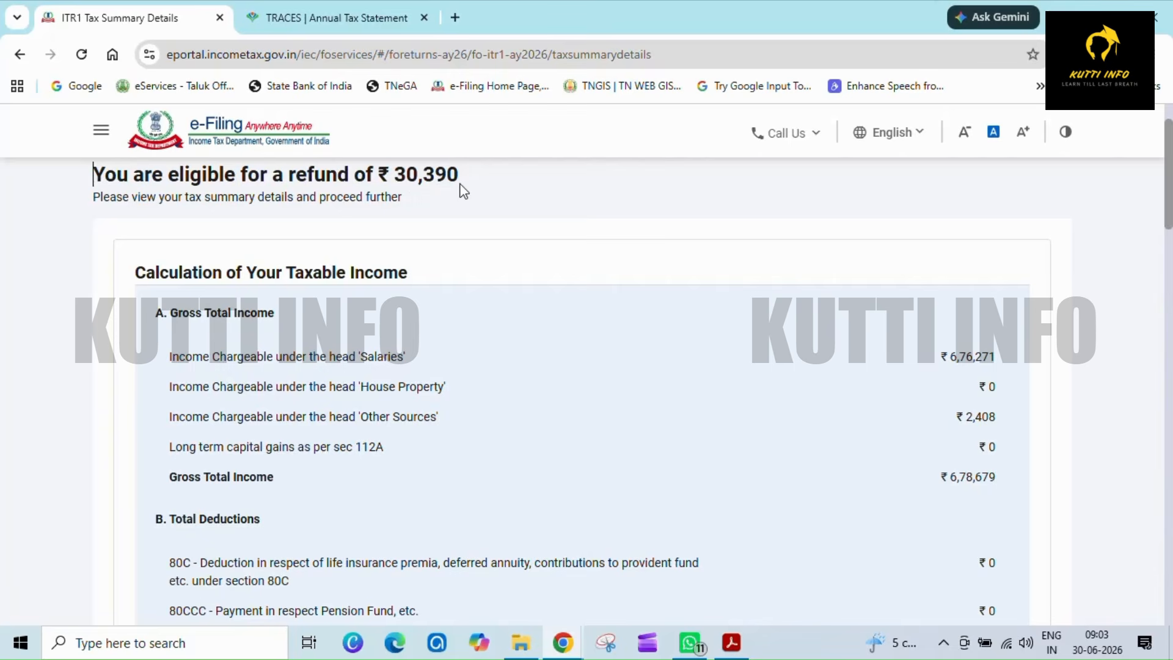
scroll(463, 192, "down", 20)
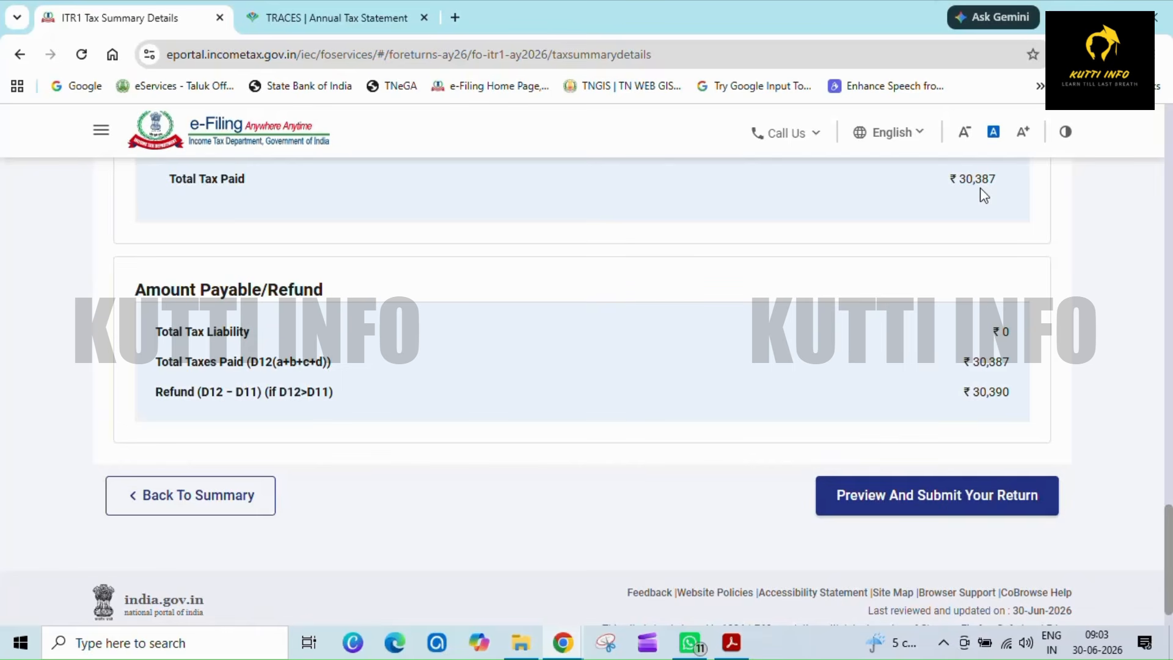
left_click(969, 508)
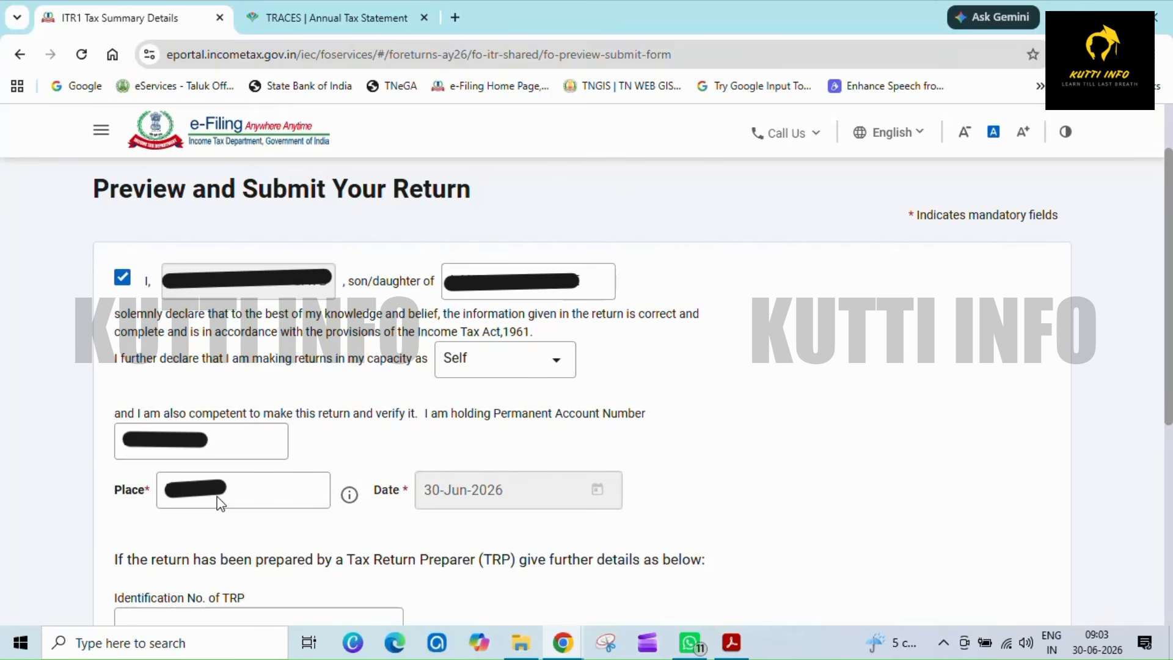
- Complete the declaration and continue from internal validation to the return preview
scroll(220, 502, "down", 5)
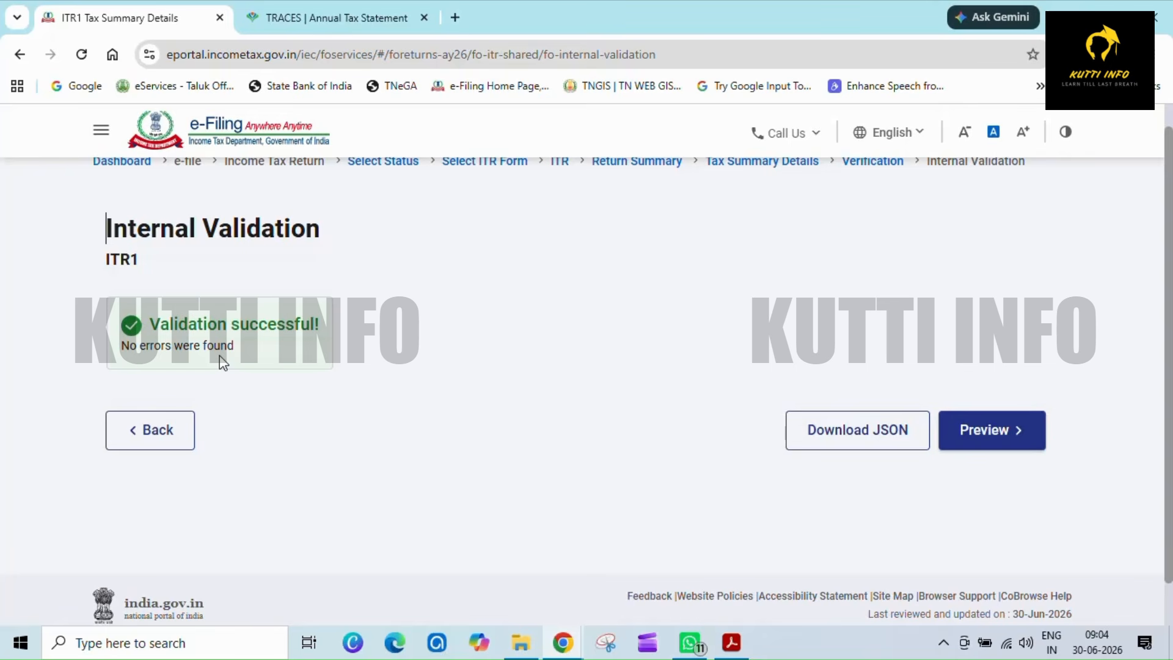
left_click(1042, 430)
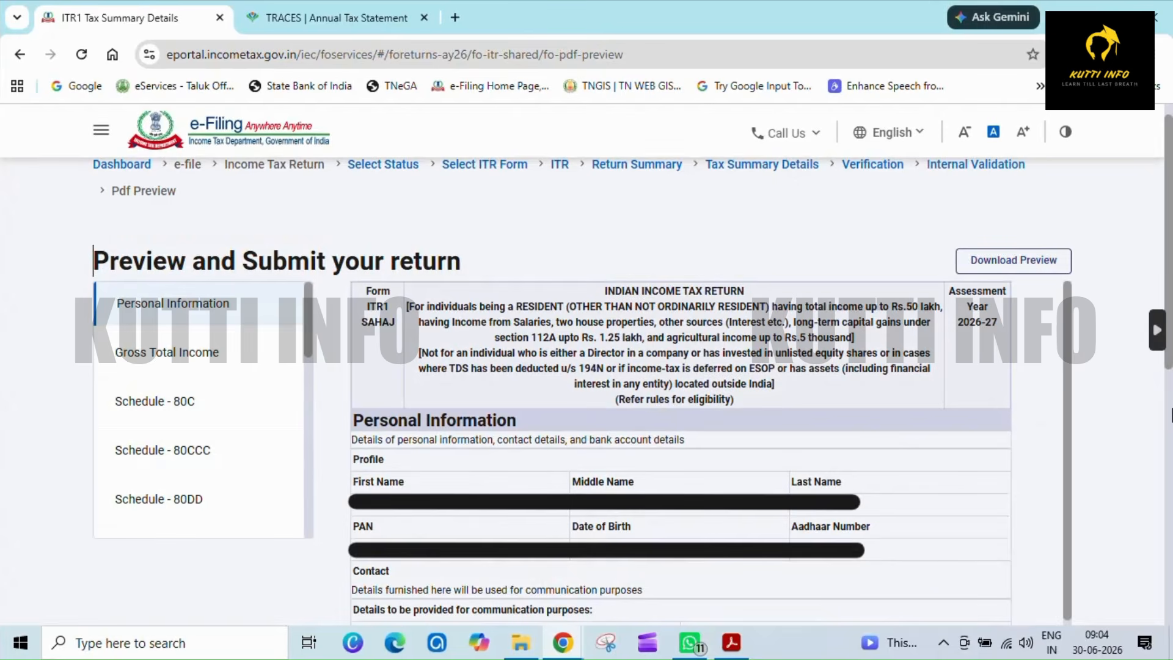
- Proceed from the return preview through upload-level validation to e-verification
scroll(709, 391, "down", 15)
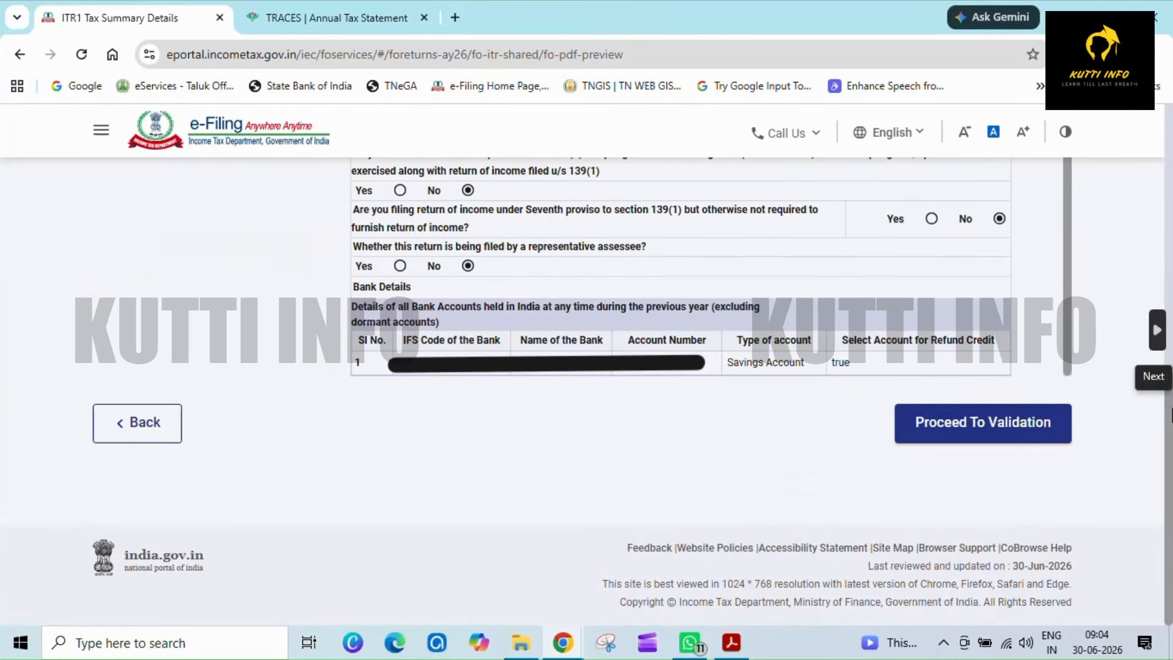
left_click(1026, 432)
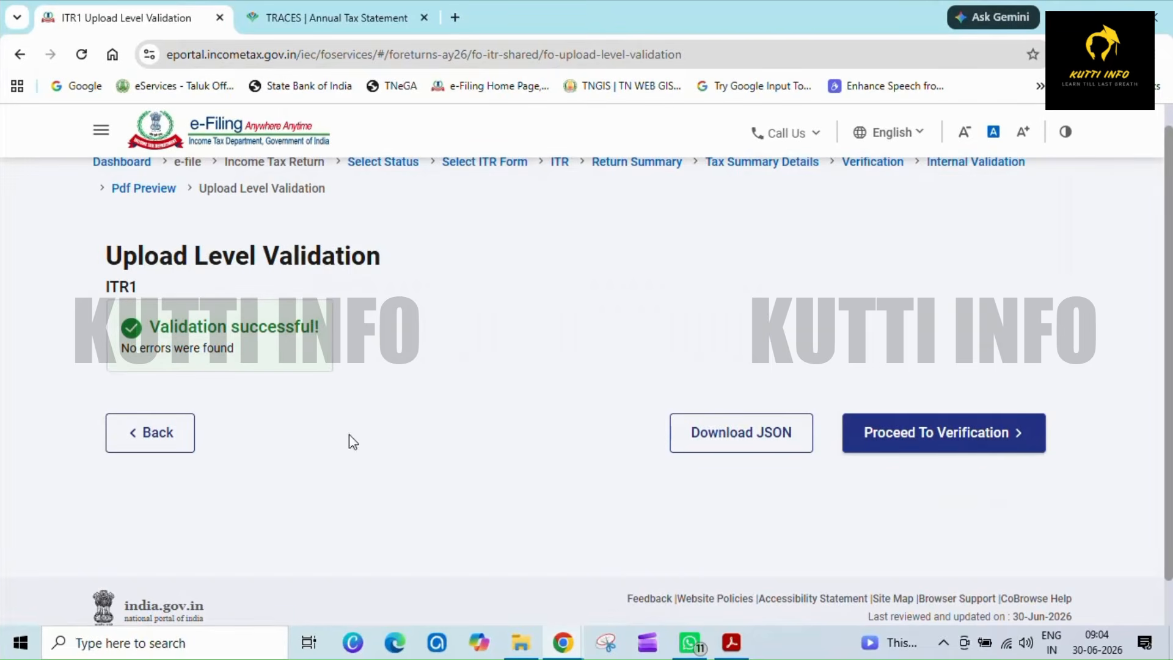
left_click(966, 435)
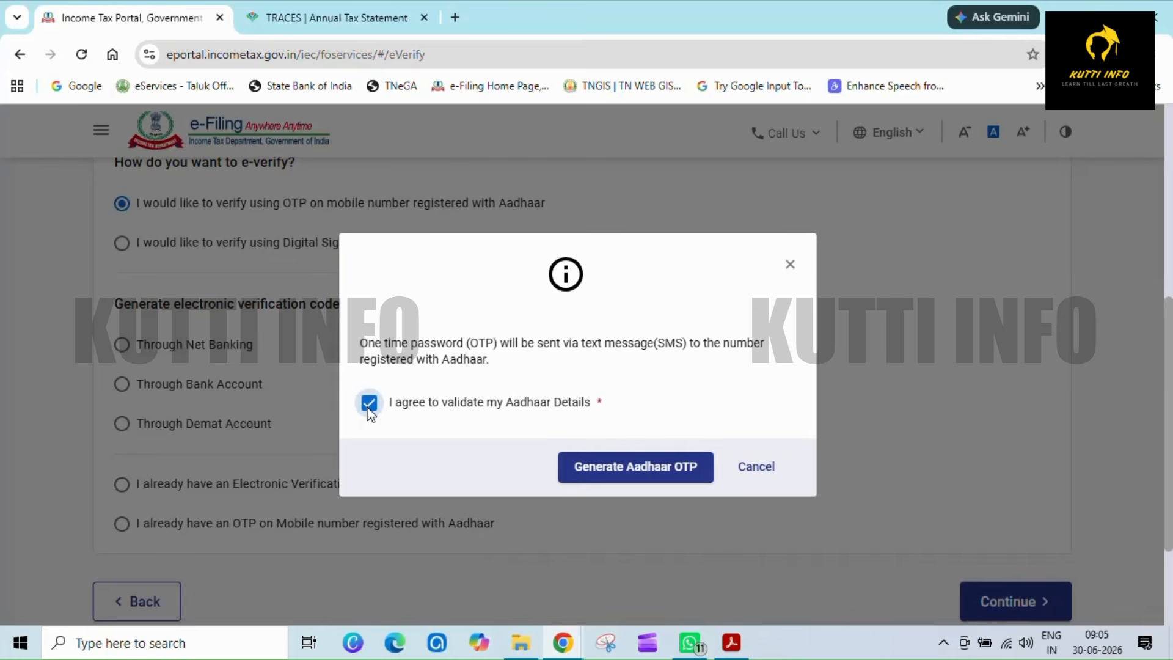
- E-verify by generating and validating the Aadhaar OTP, then submit the return
left_click(609, 474)
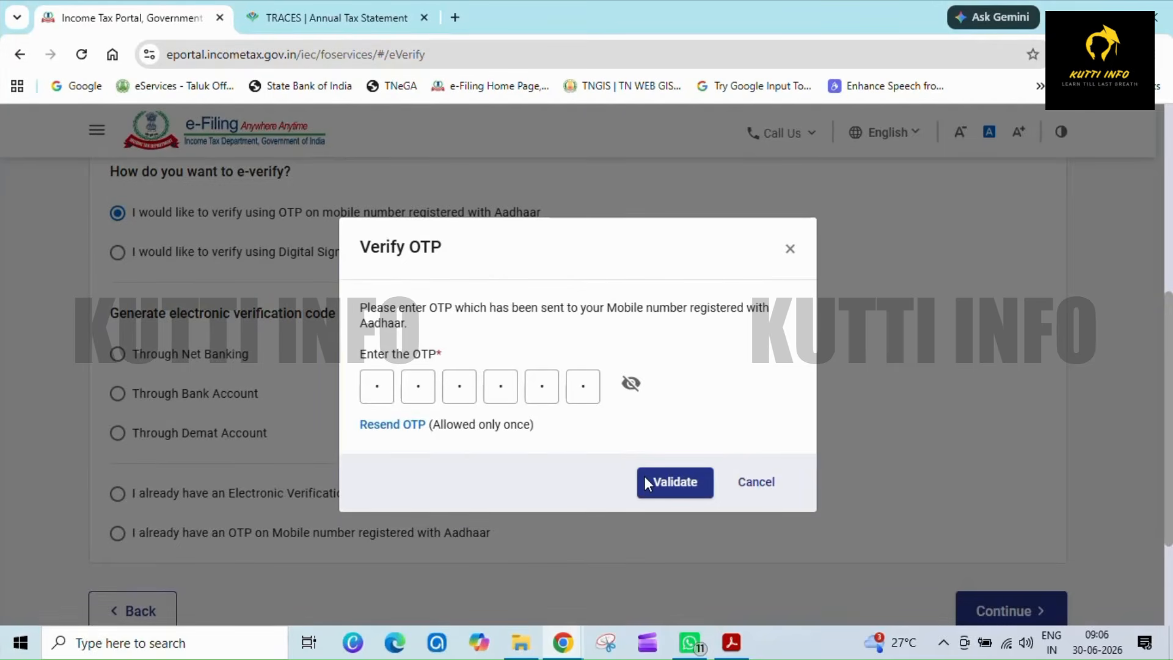
left_click(647, 482)
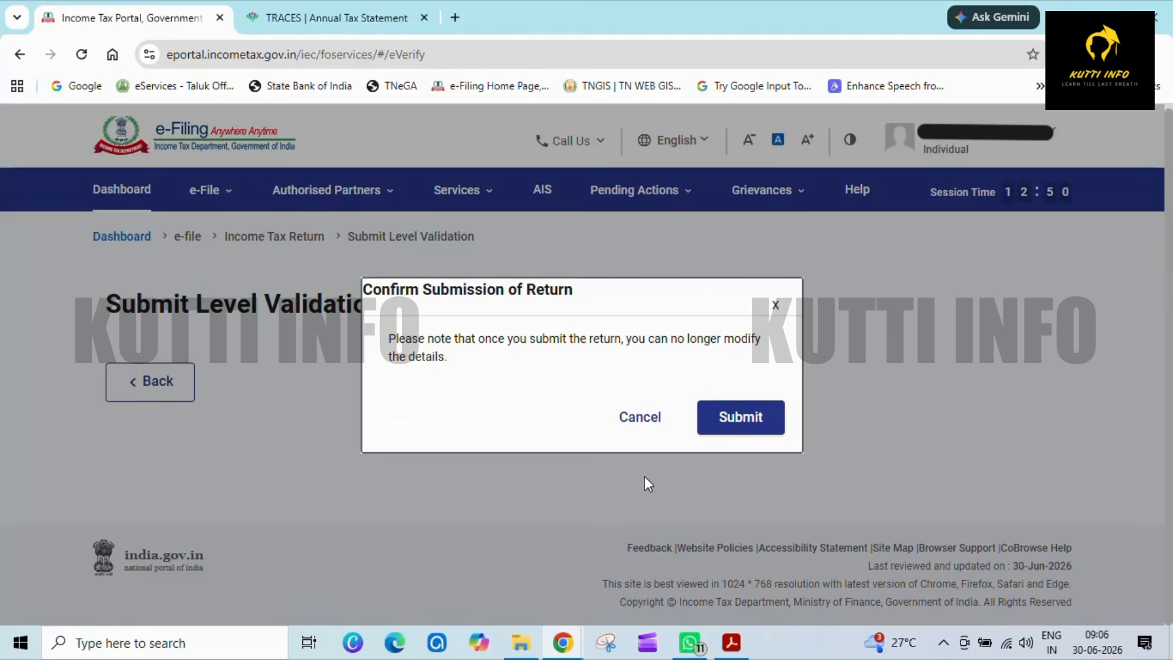
left_click(763, 430)
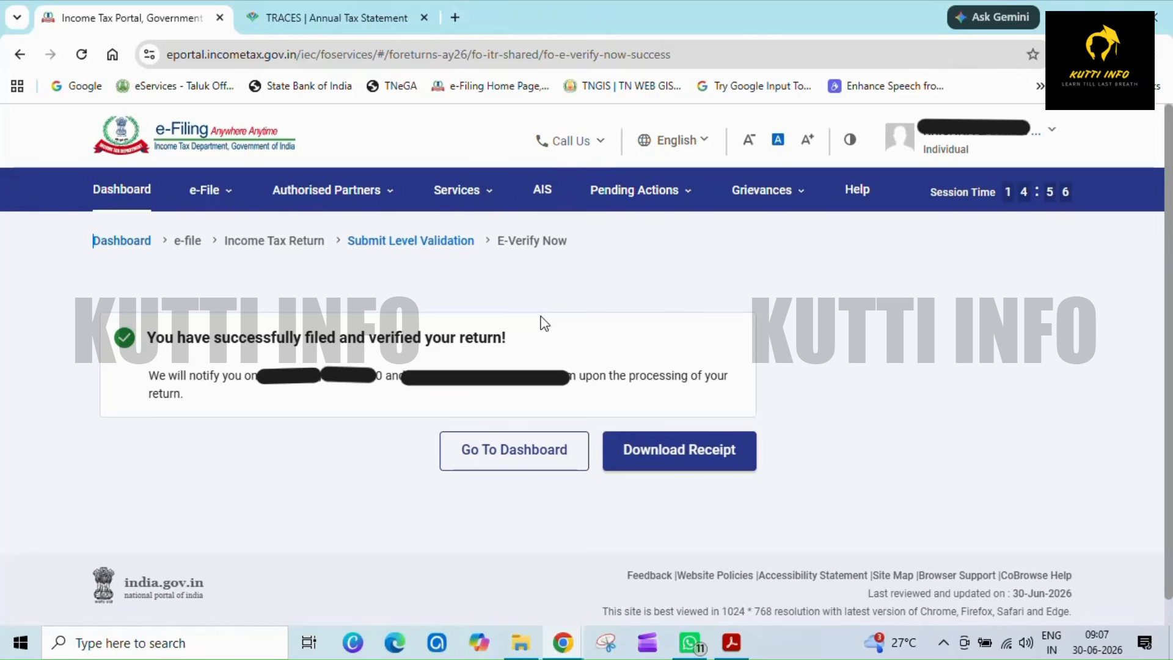
- Open the list of filed returns to check the new filing
left_click(204, 190)
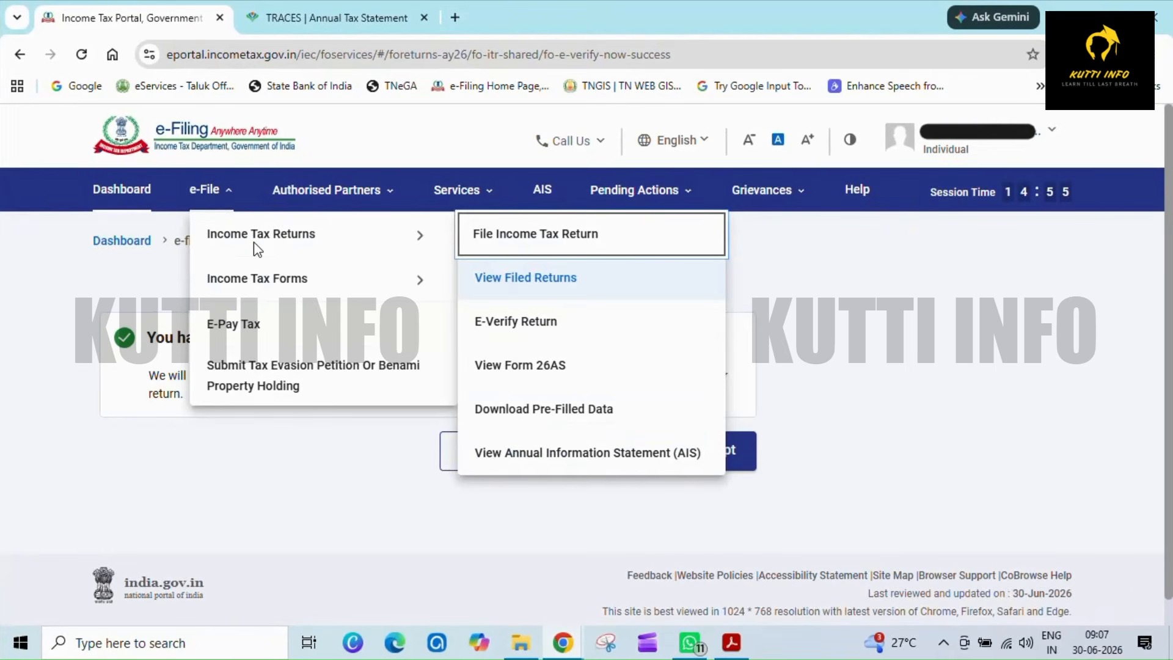
left_click(574, 282)
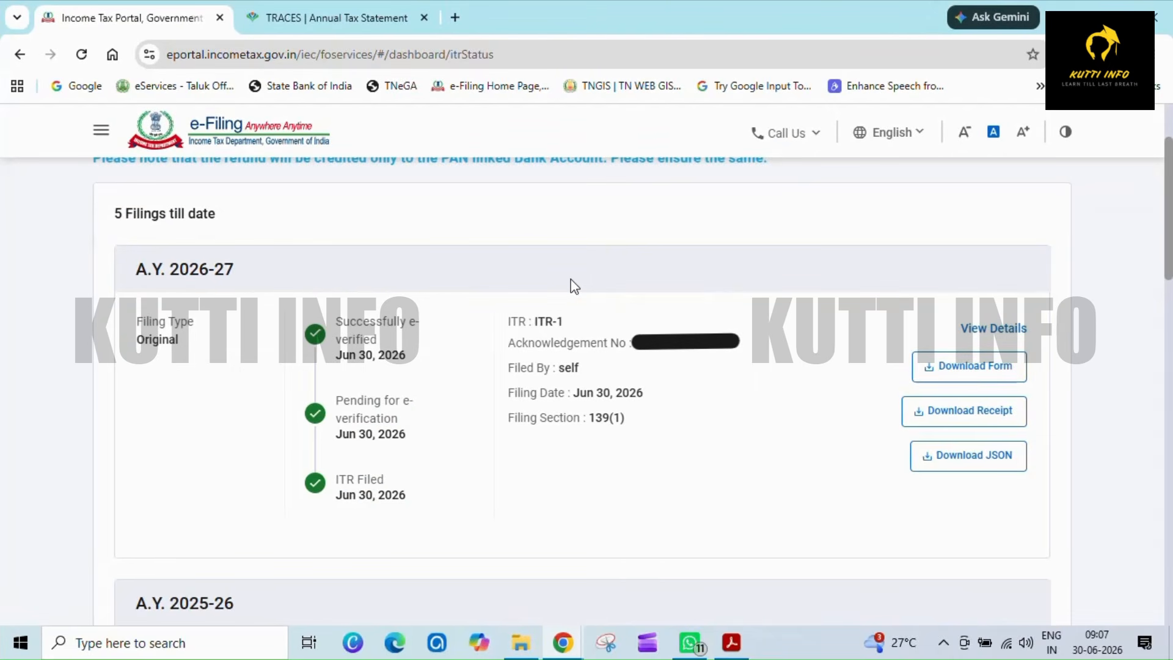